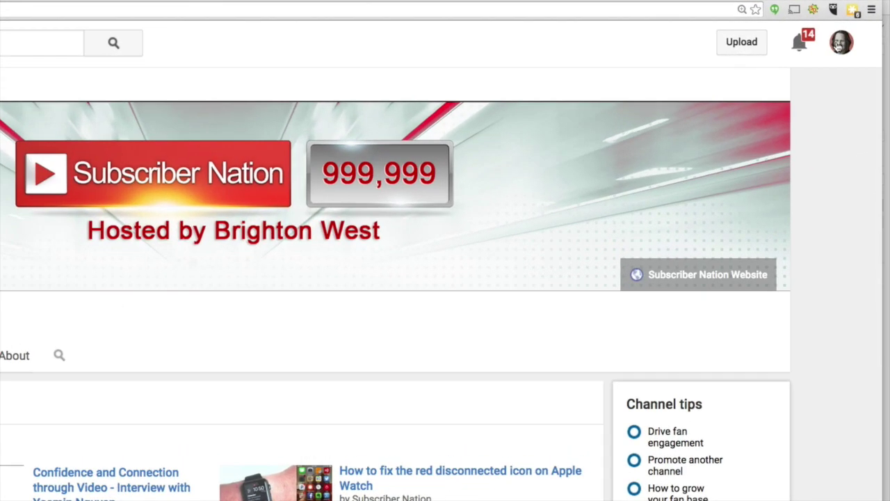
Open Creator Studio for Subscriber Nation and go to the channel's Comments page.
click(841, 46)
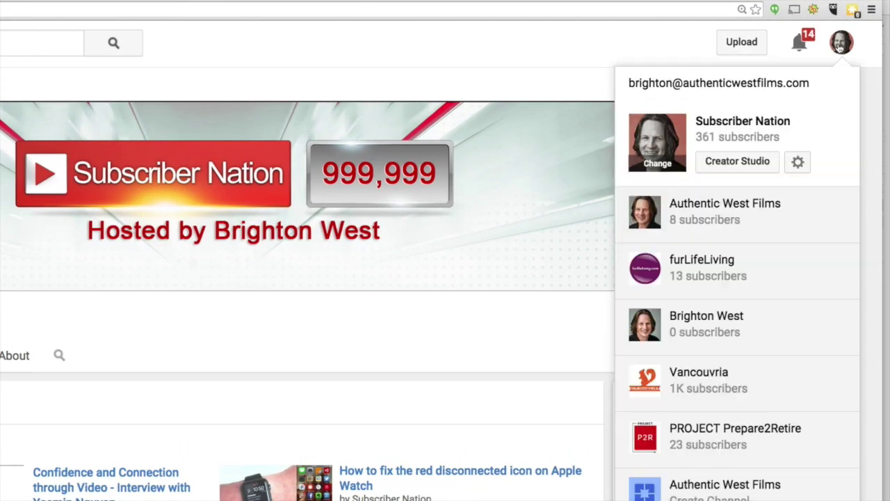
click(748, 162)
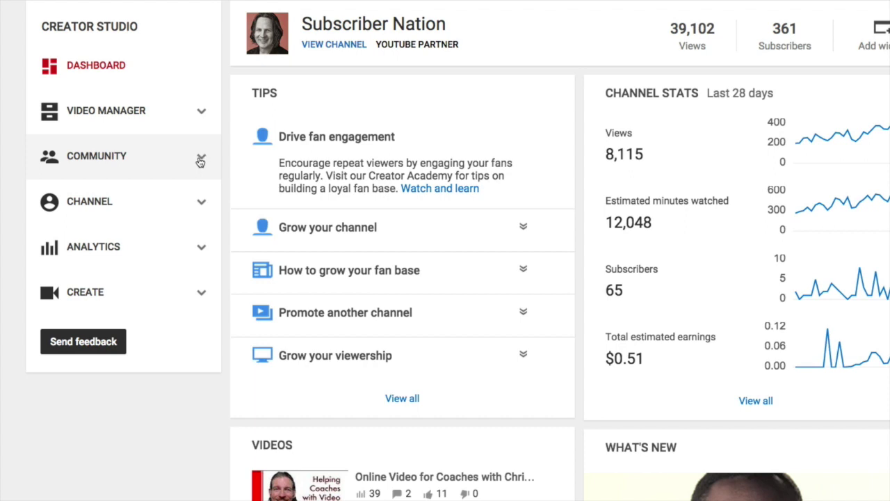
click(201, 161)
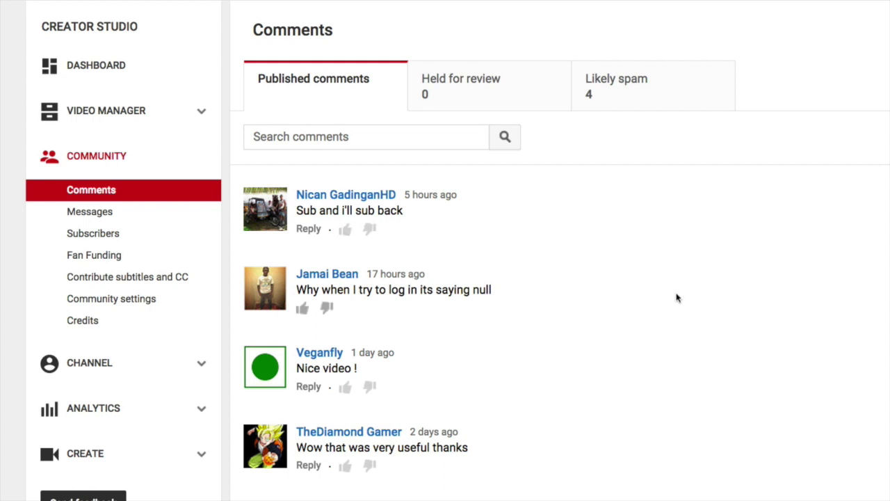
scroll(675, 299, down, 2)
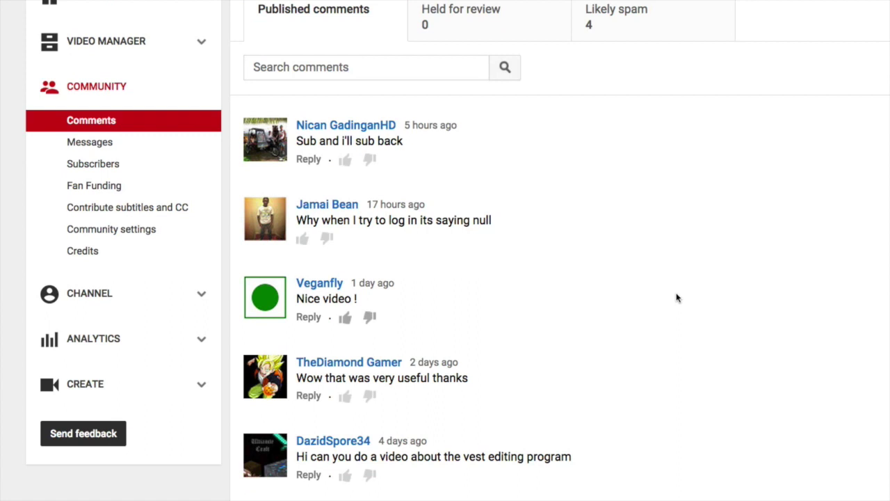
scroll(677, 298, up, 2)
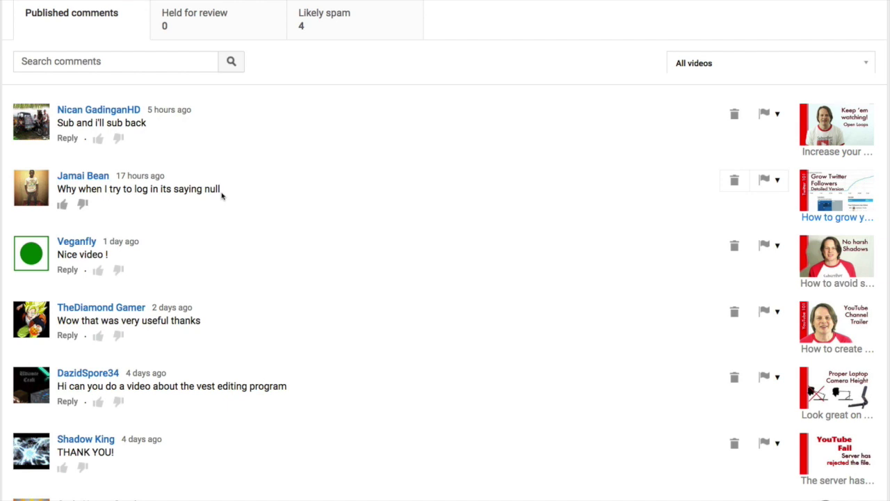
scroll(223, 200, down, 2)
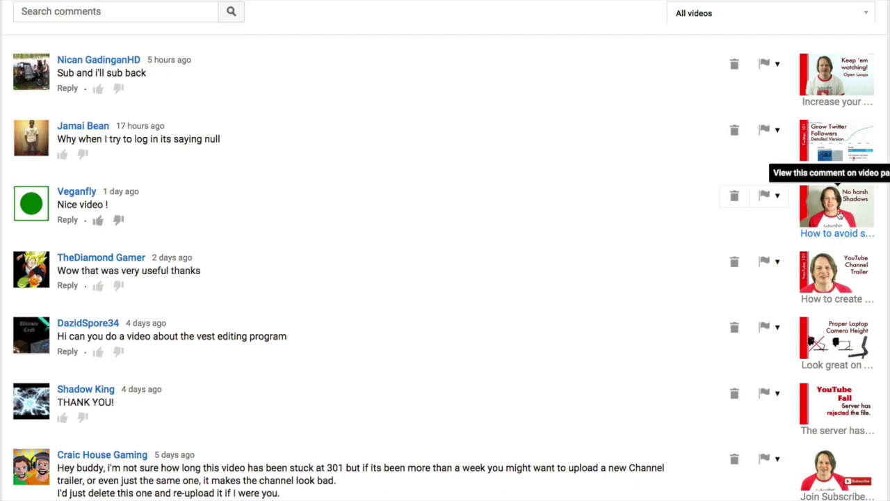
Post the reply 'Thanks!' under the 'Nice video !' comment.
click(69, 221)
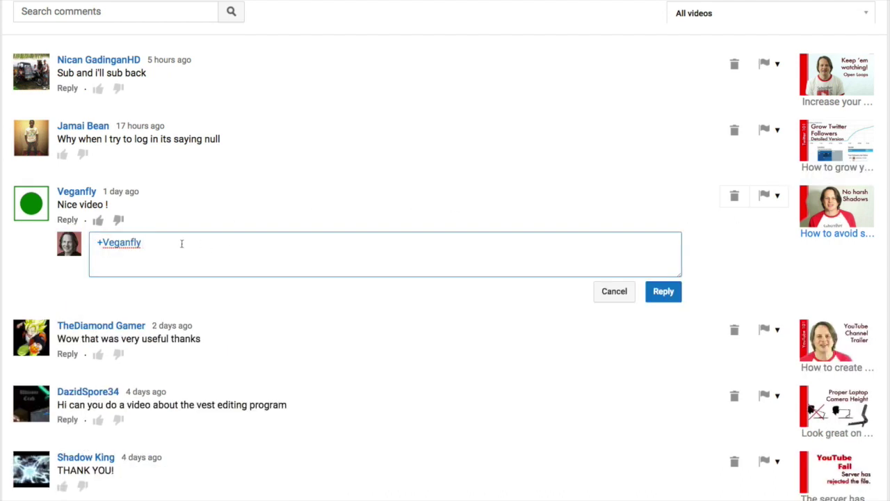
text(Thanks!)
click(664, 296)
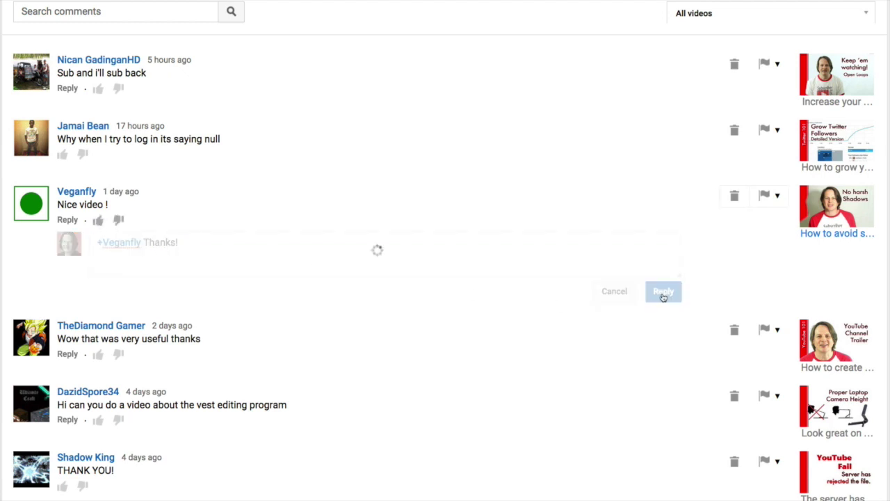
scroll(421, 247, down, 1)
scroll(421, 246, down, 2)
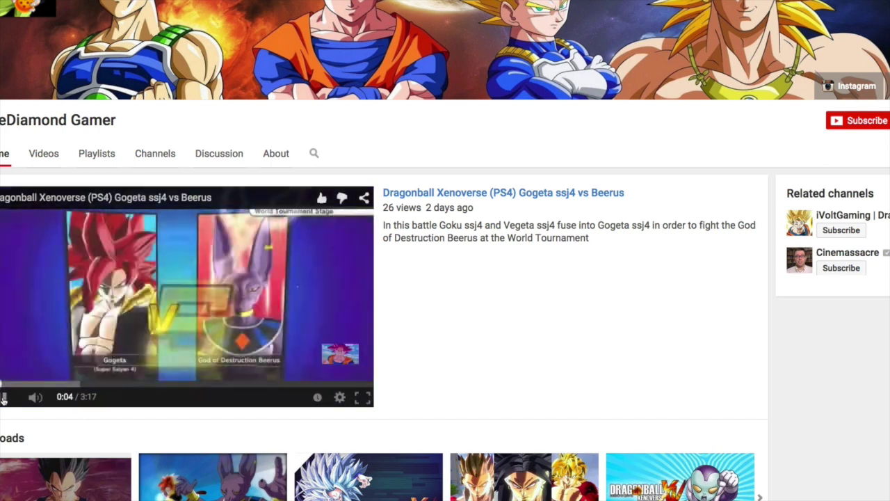
Pause the channel video and reply 'You're welcome.' to 'Wow that was very useful thanks'.
click(3, 398)
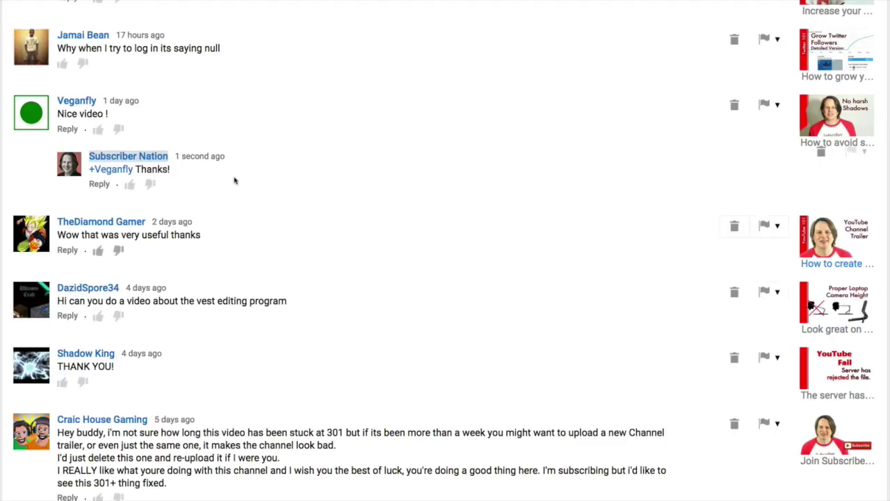
click(67, 250)
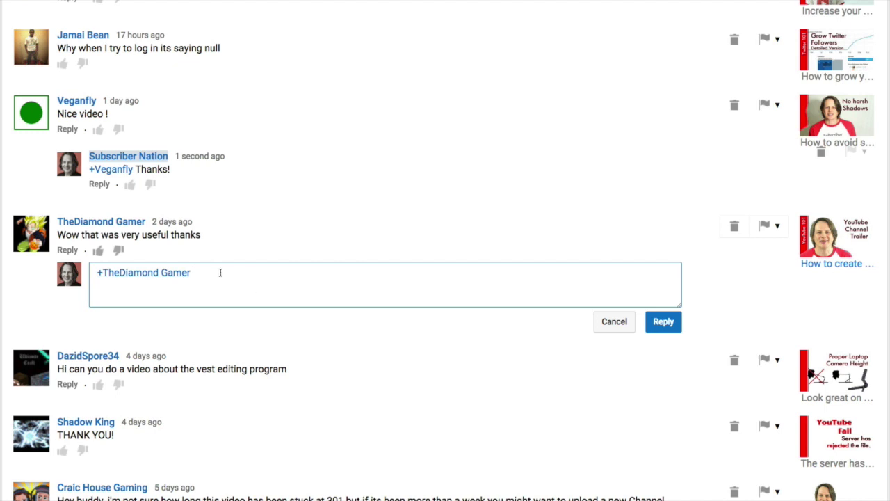
text(You're welcome.)
click(664, 321)
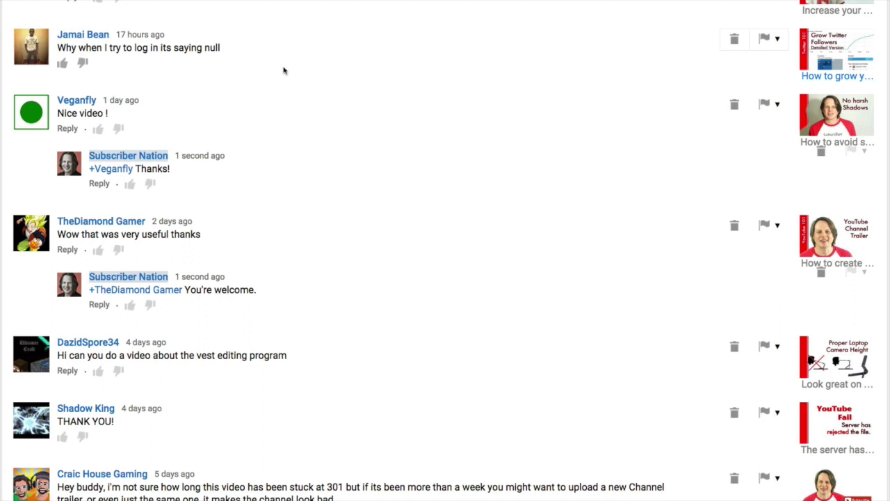
scroll(283, 70, up, 3)
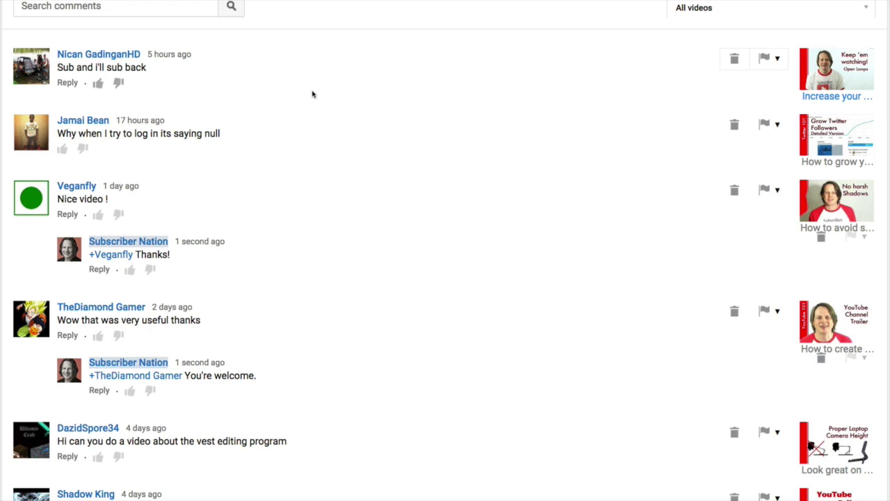
Filter comments to the 'Confidence and Connection through Video' interview only.
click(865, 8)
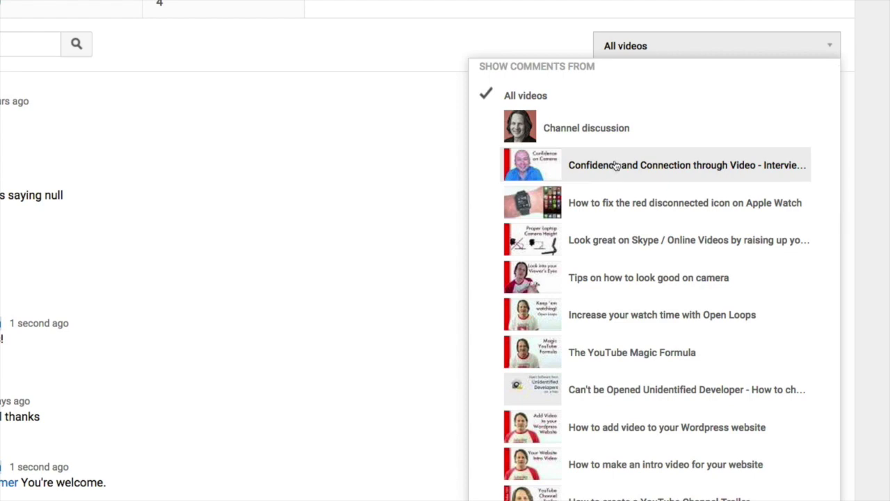
click(615, 170)
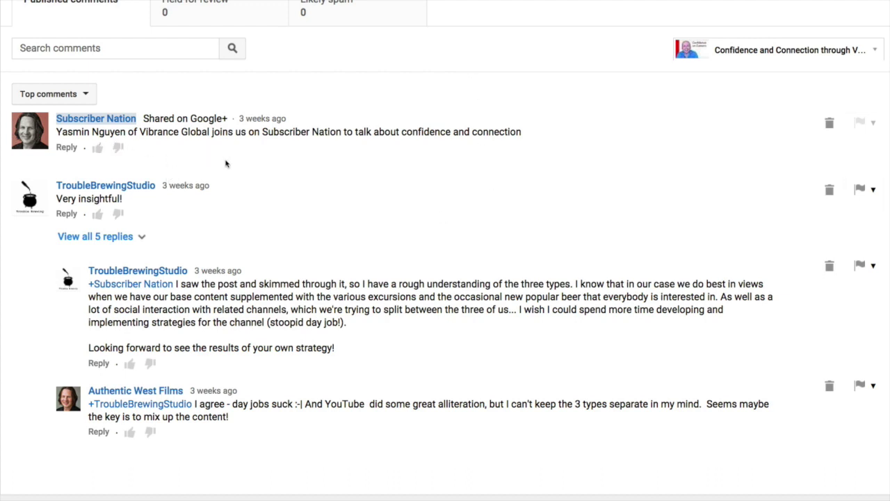
click(86, 95)
Sort comments by Newest first, then switch back to Top comments.
click(64, 143)
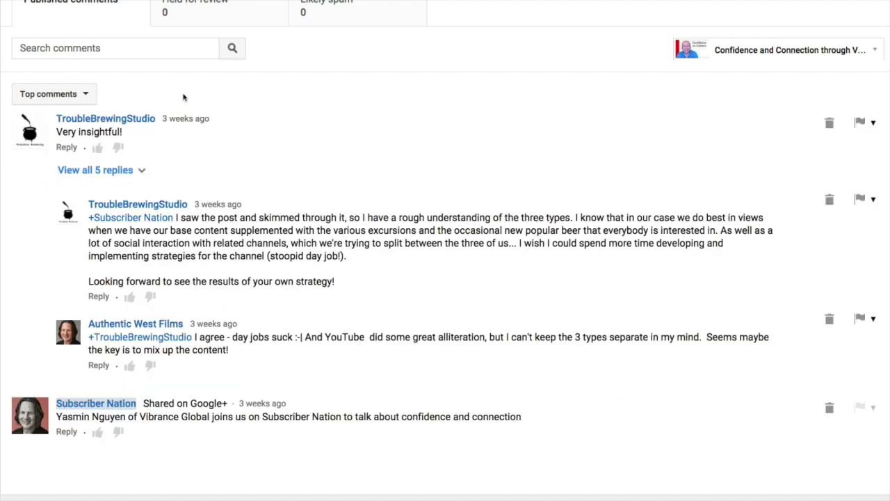
click(84, 94)
click(66, 143)
click(87, 96)
click(69, 122)
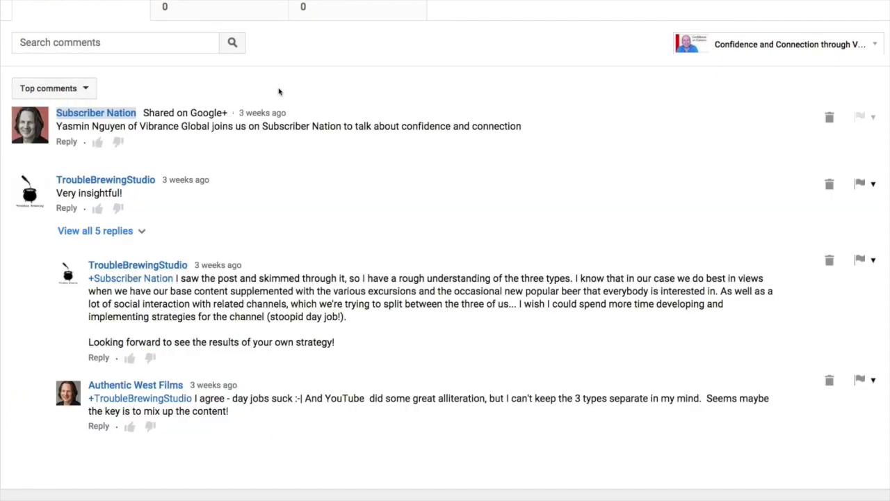
scroll(281, 91, down, 1)
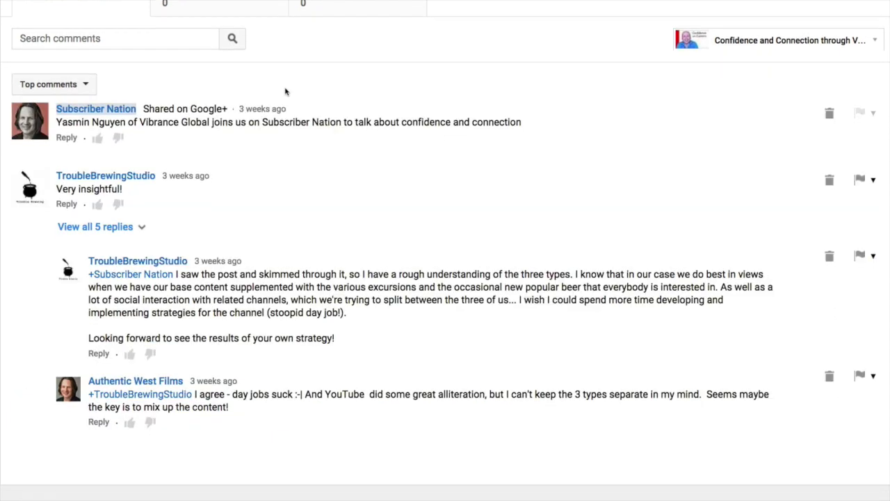
Filter by Channel discussion, return to All videos, and view the Likely spam list.
click(872, 44)
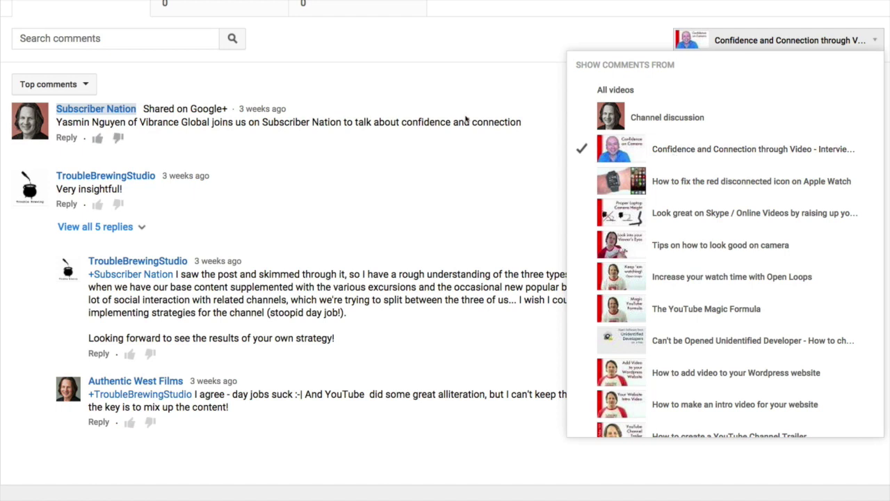
click(404, 84)
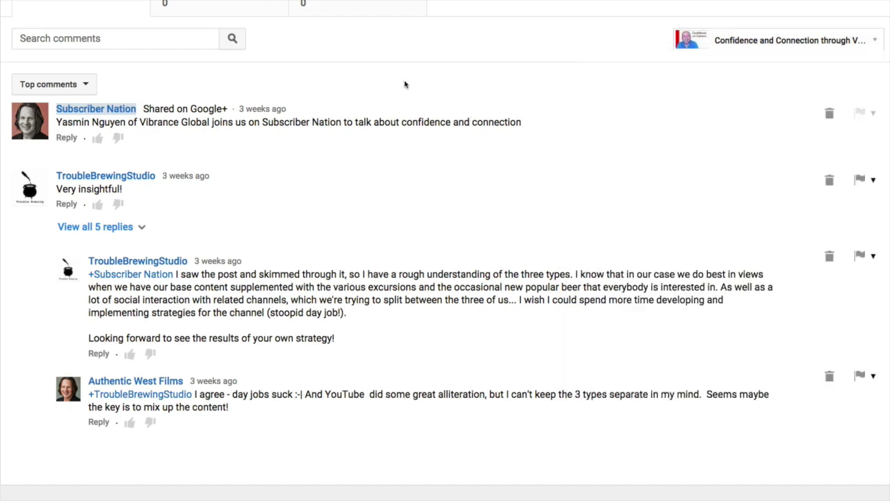
click(773, 38)
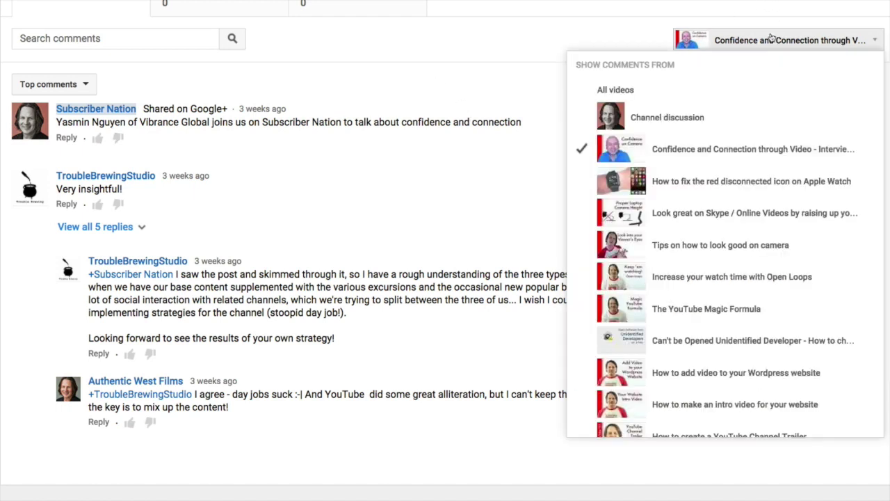
click(647, 117)
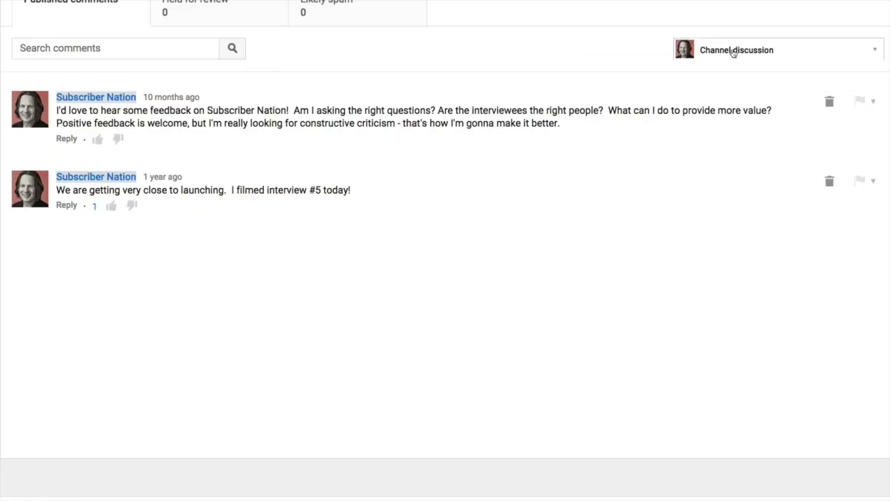
click(733, 53)
click(633, 103)
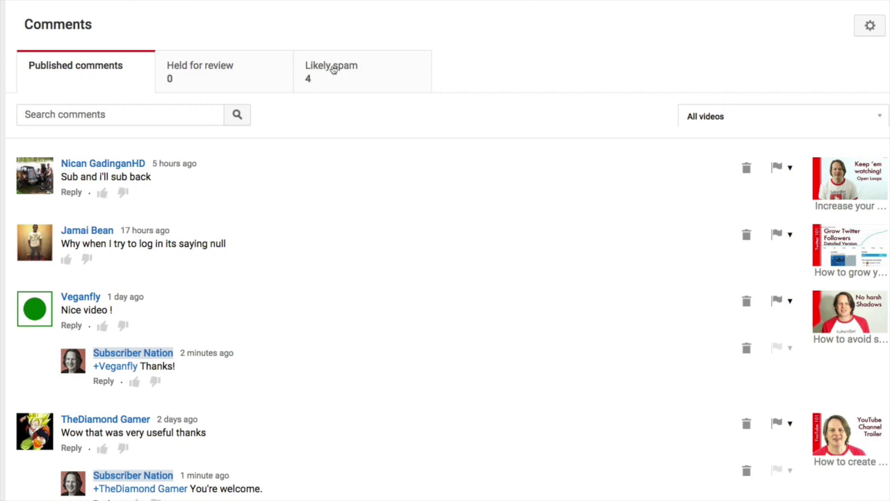
click(333, 70)
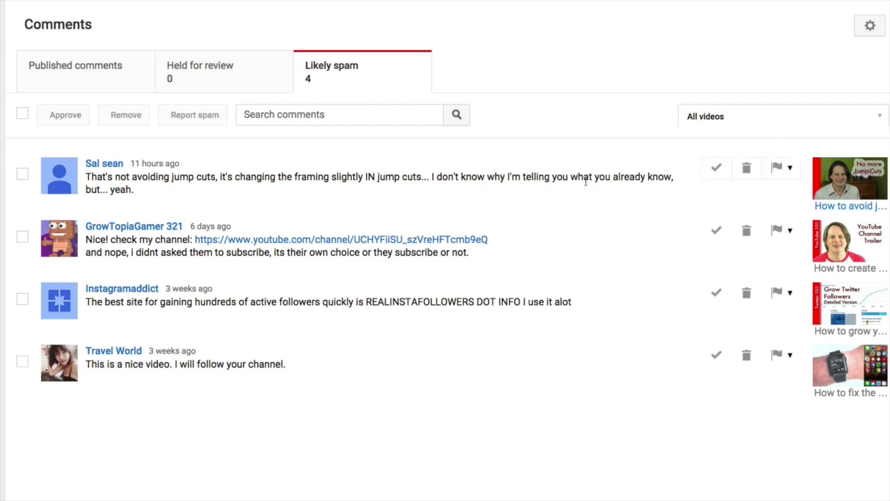
Approve the jump cuts comment, report the follower-site comment, and trash 'will follow your channel'.
click(717, 170)
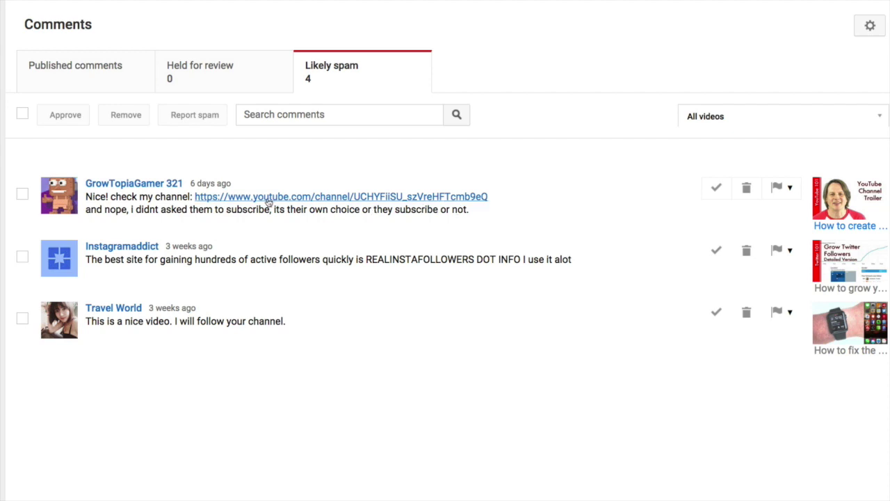
click(791, 255)
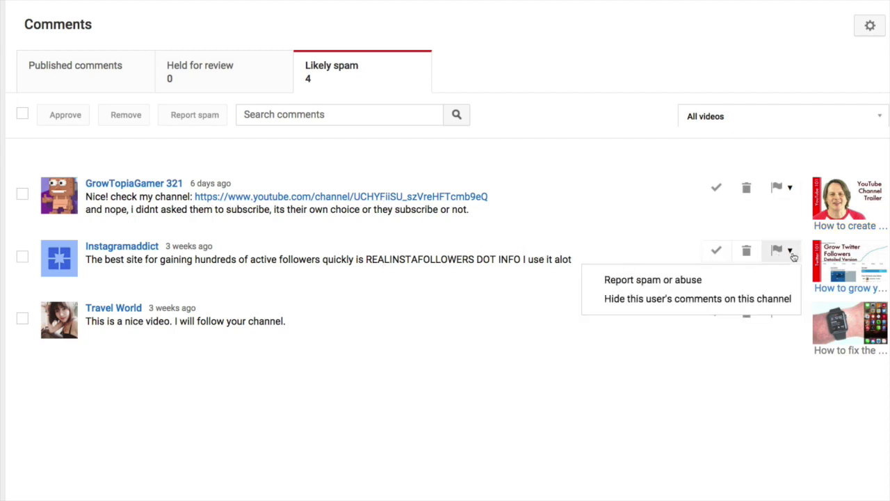
click(687, 279)
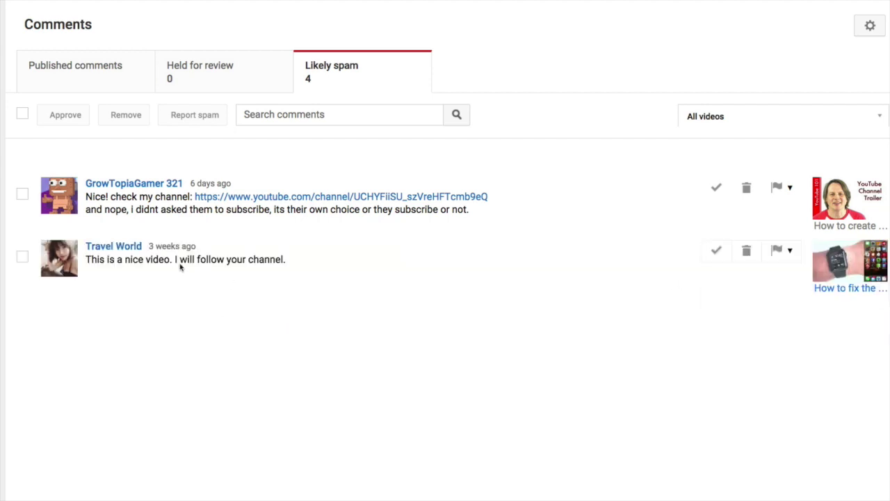
click(747, 252)
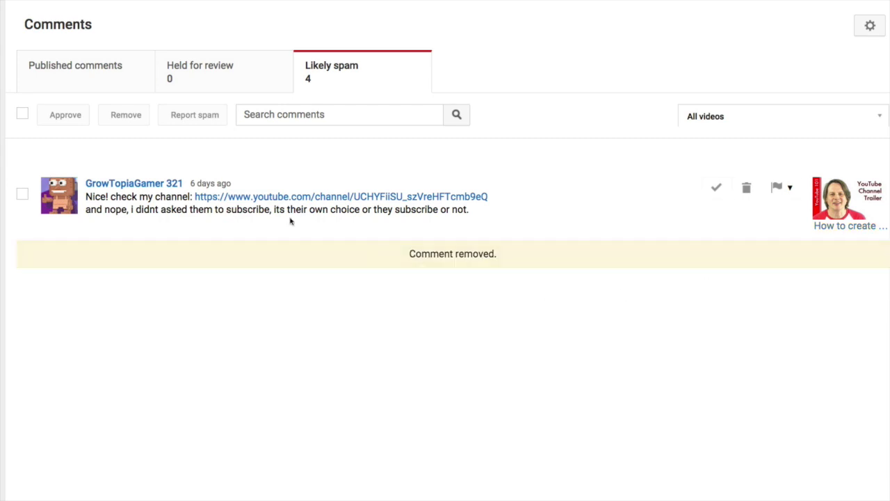
click(69, 65)
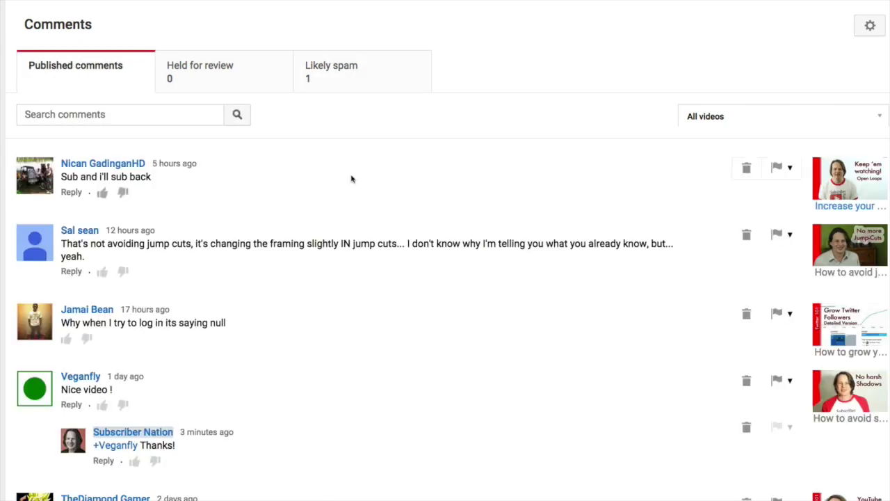